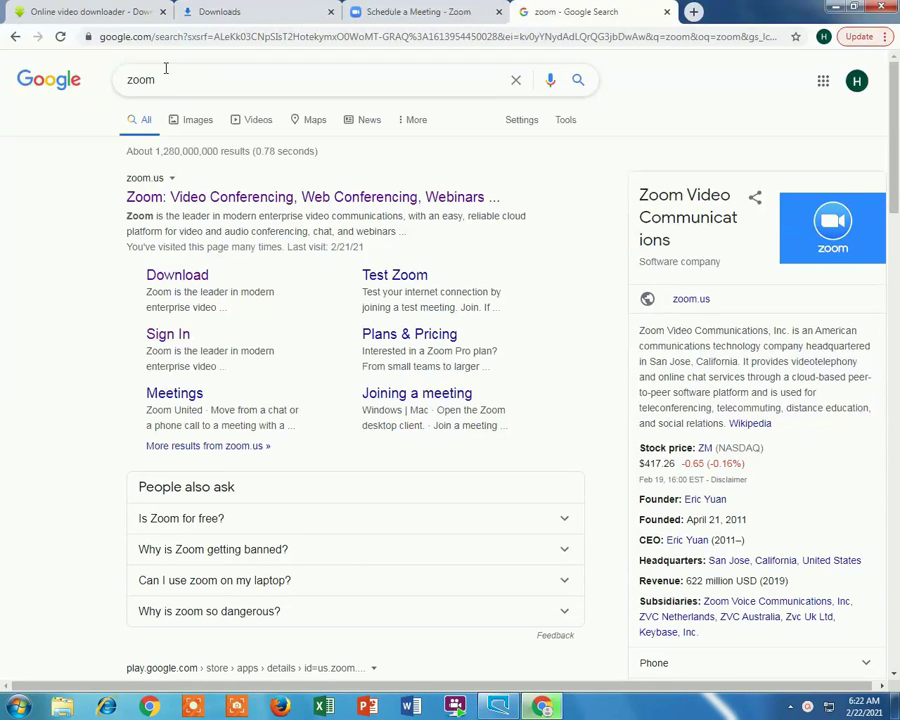
- Search Google for "zoom" and switch to the already open Zoom page for scheduling a meeting
left_click(165, 84)
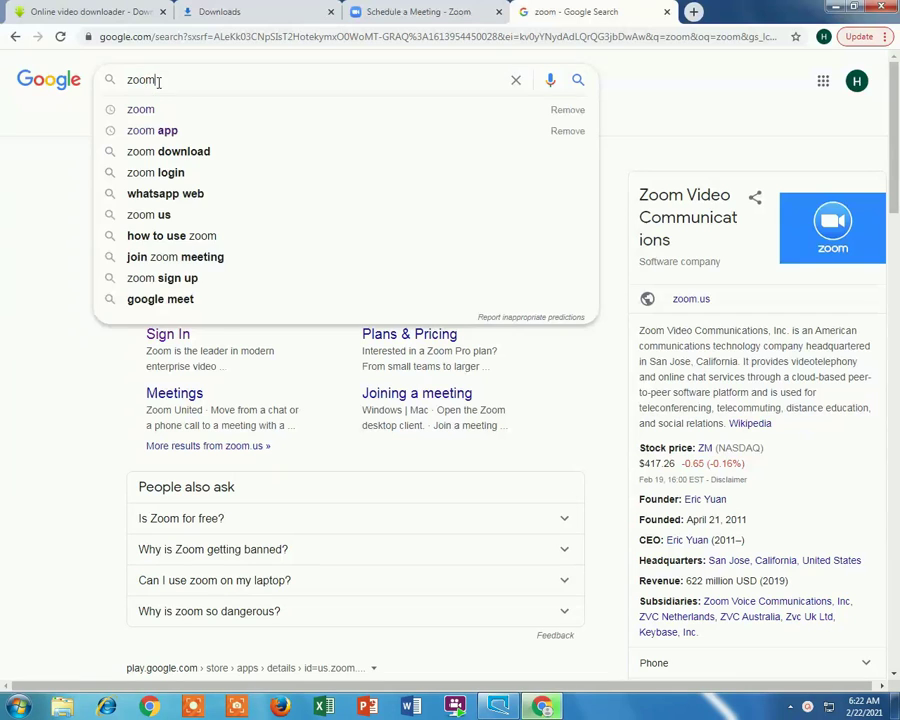
key("Return")
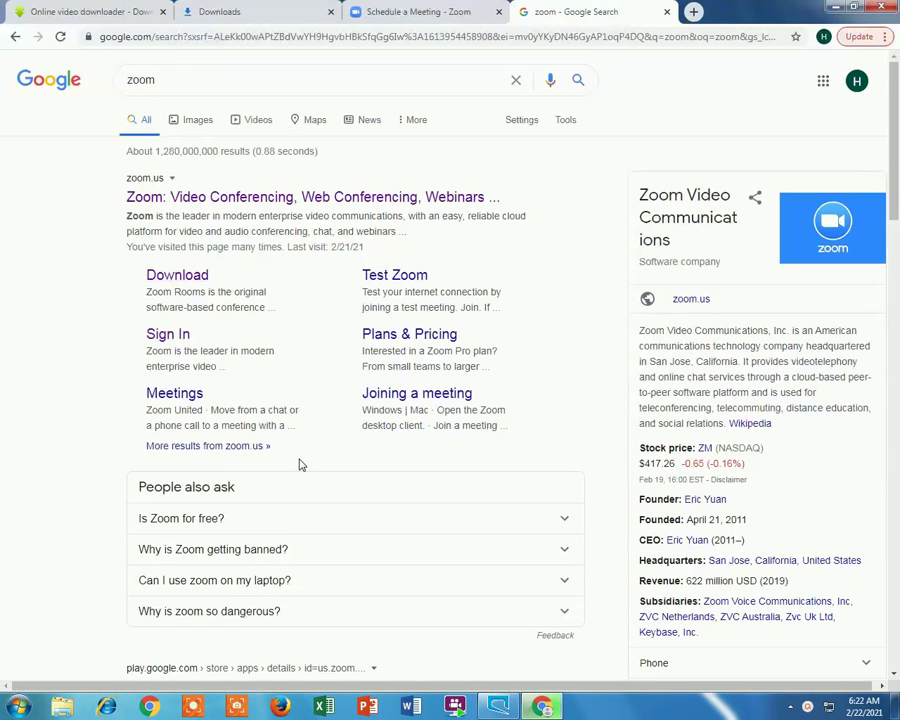
left_click(181, 336)
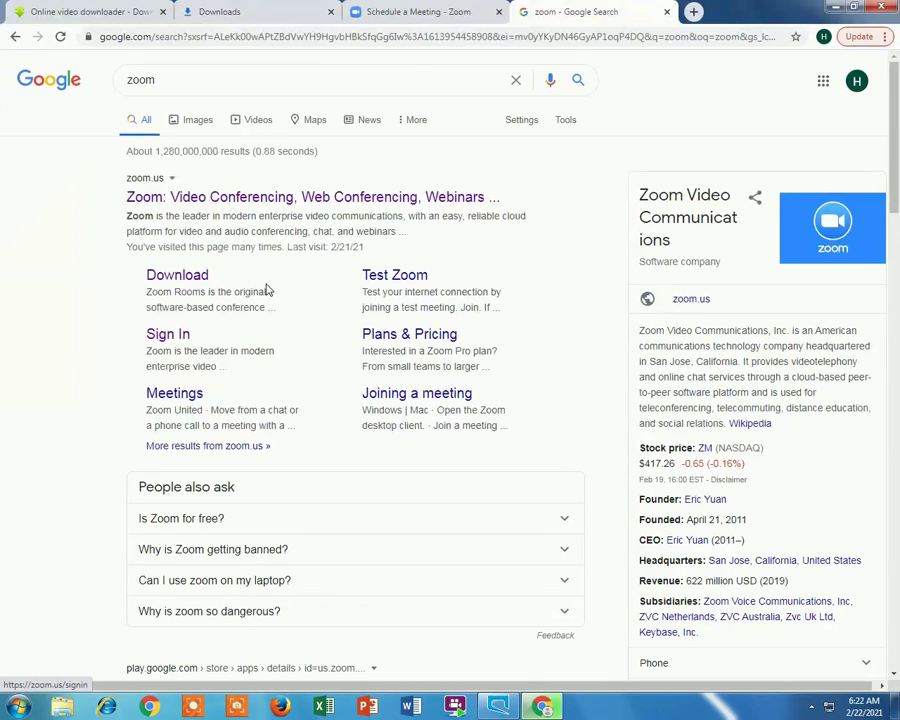
left_click(421, 12)
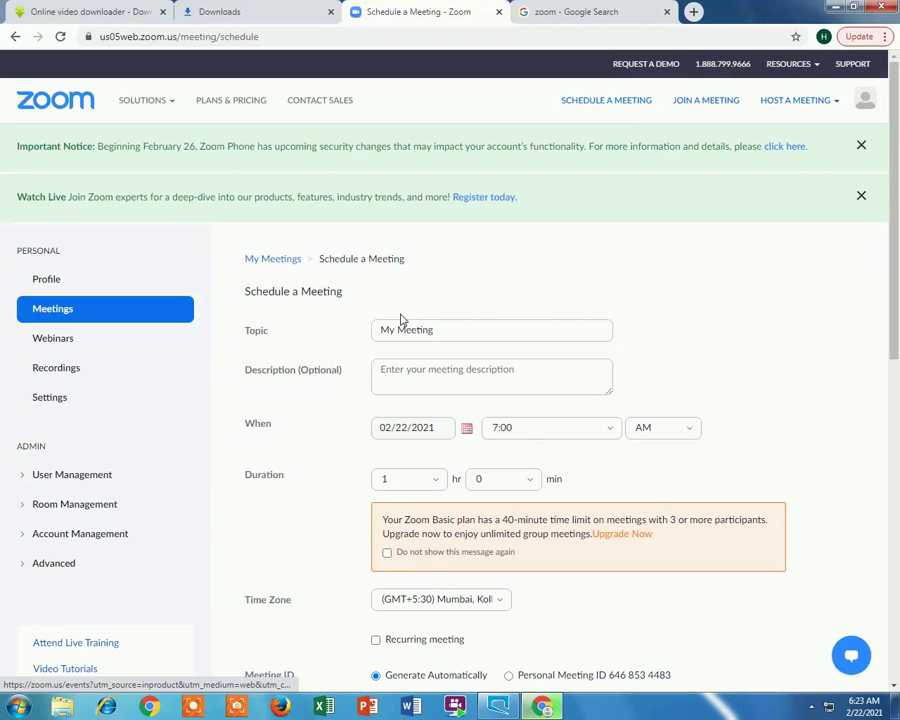
- Try hosting a meeting with video on from the Join a Meeting page, cancelling the launcher request and returning
left_click(699, 110)
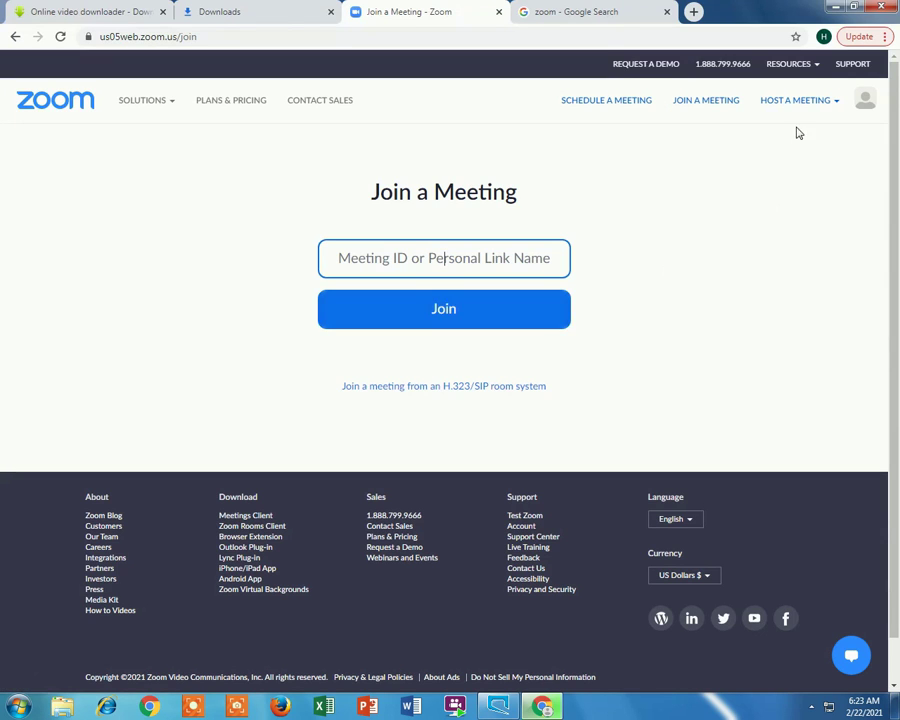
mouse_move(787, 108)
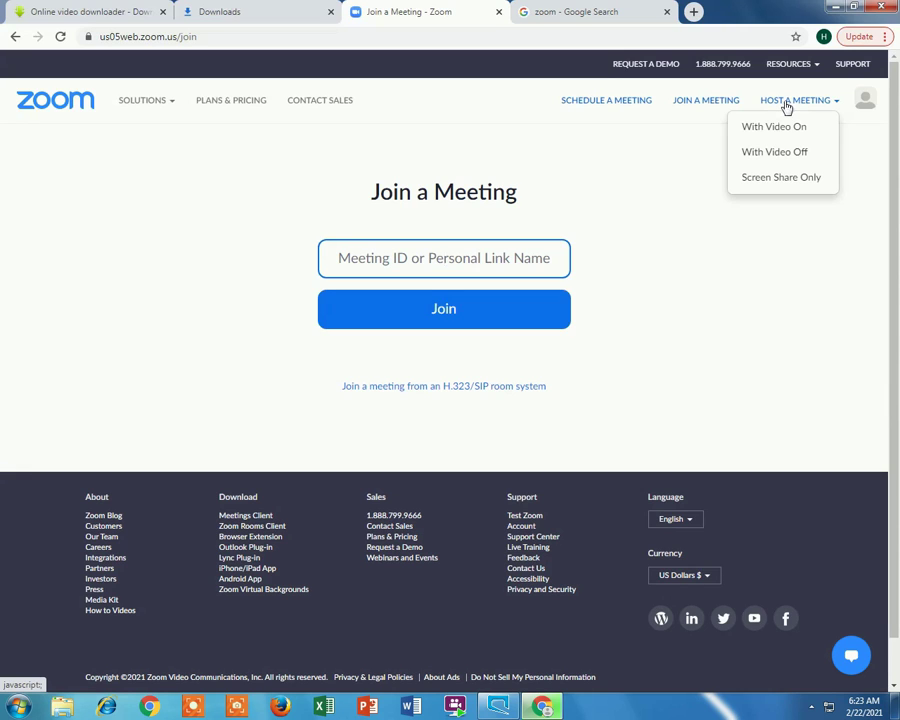
left_click(787, 108)
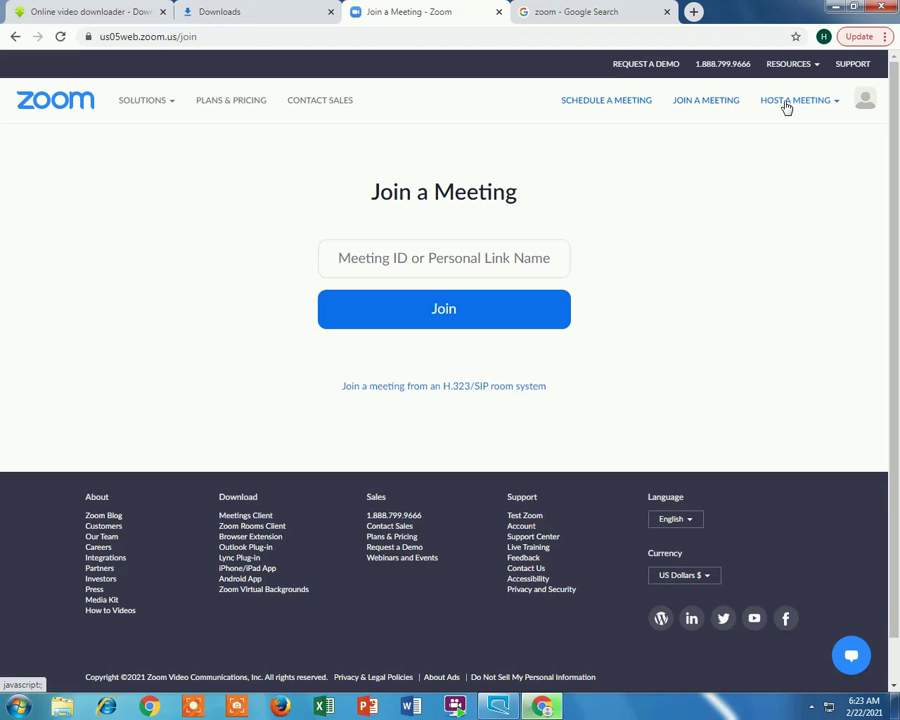
left_click(787, 108)
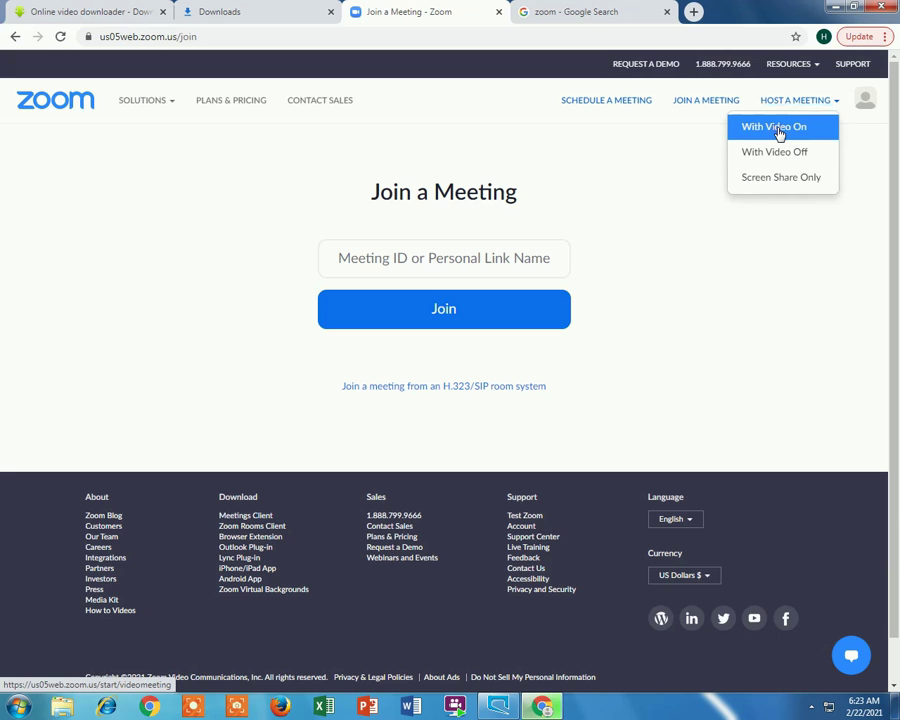
left_click(779, 134)
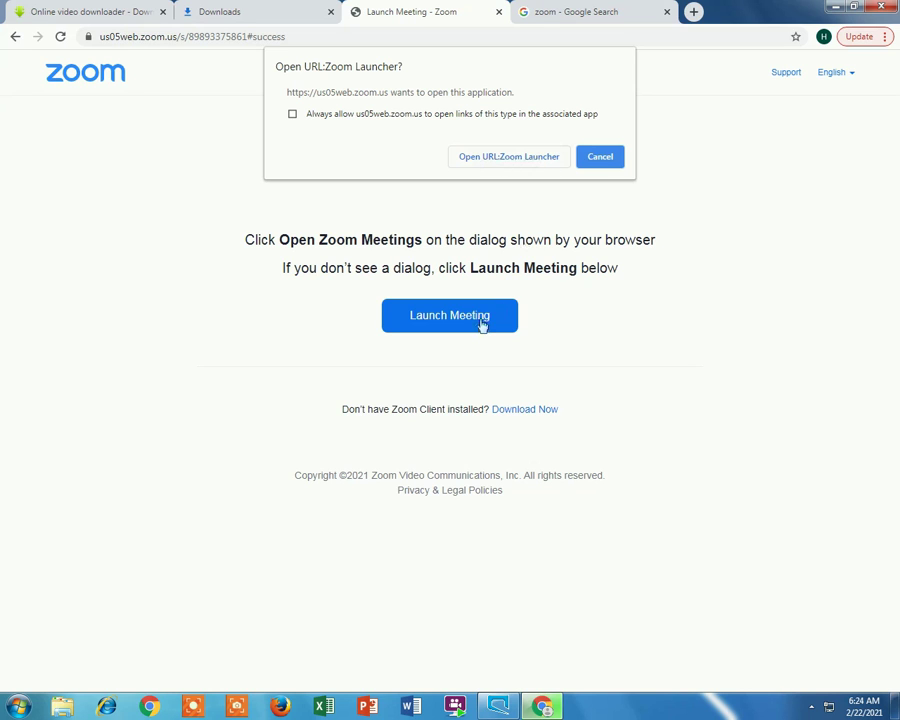
left_click(610, 158)
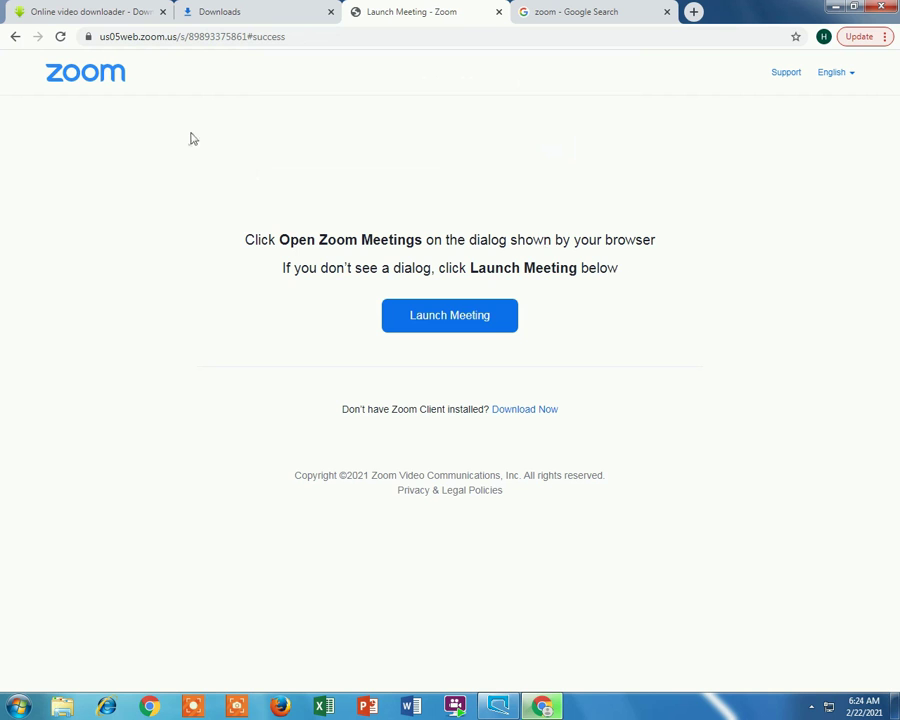
left_click(17, 40)
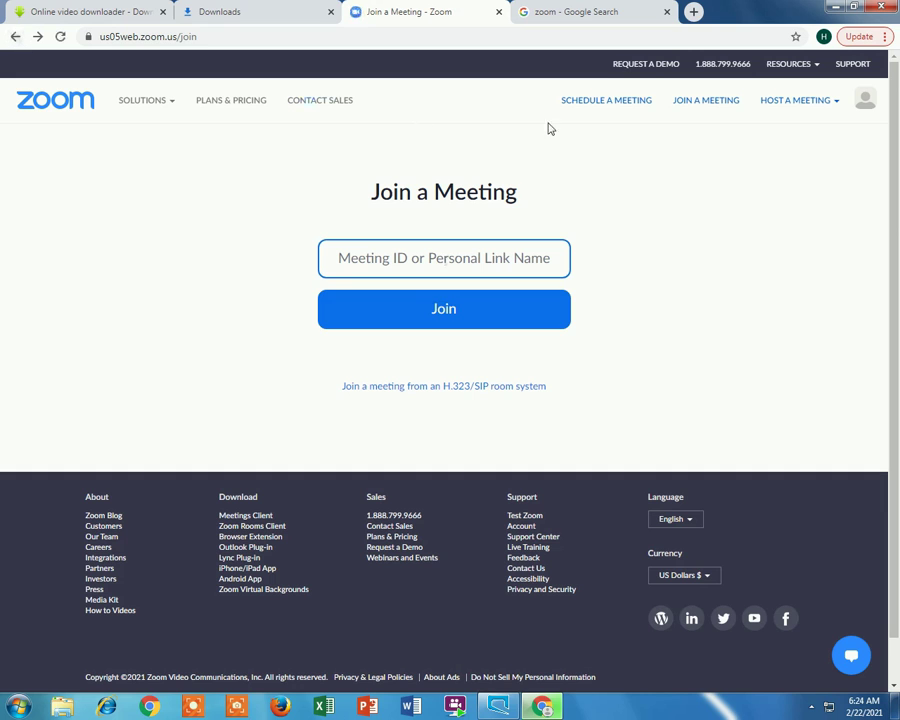
- Start scheduling a meeting with the topic "mataMy Meeting" and the description "to do somthing"
left_click(592, 108)
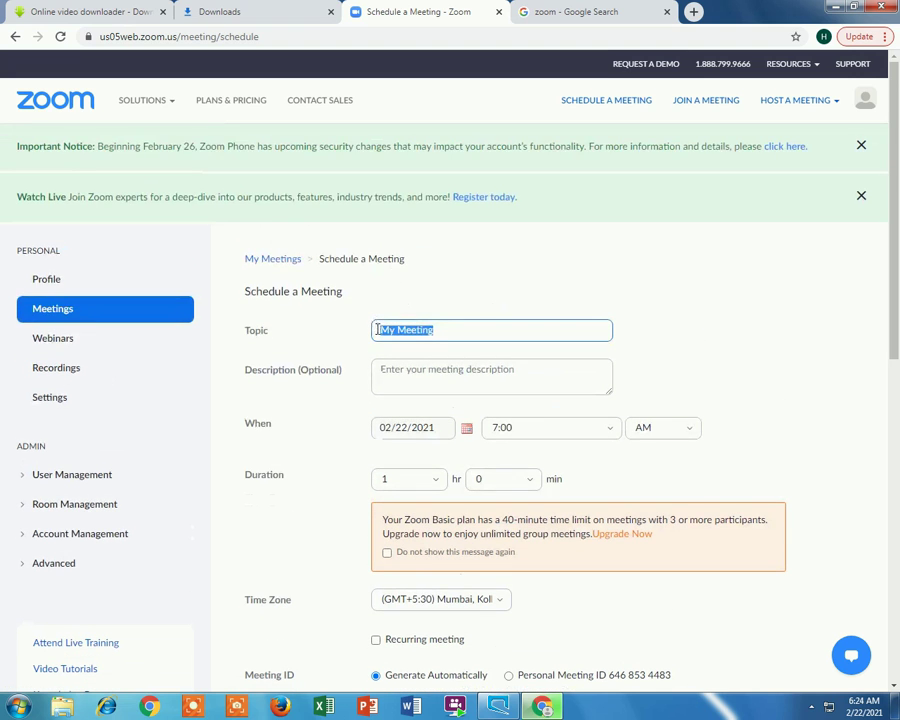
left_click(379, 330)
type("tre")
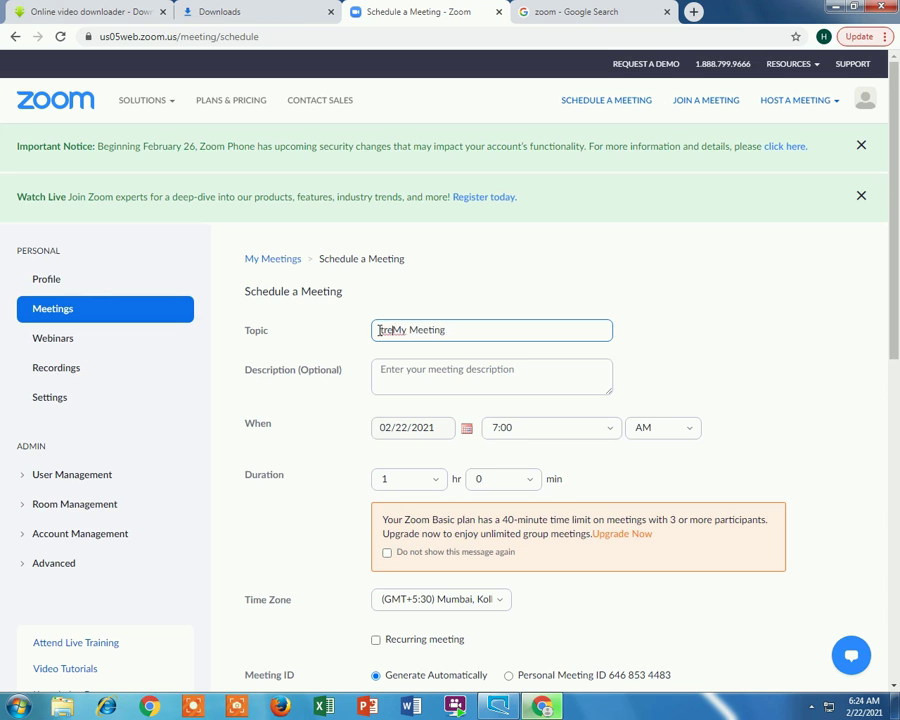
key("BackSpace")
key("BackSpace")
key("BackSpace")
type("In")
type("ata")
left_click(383, 378)
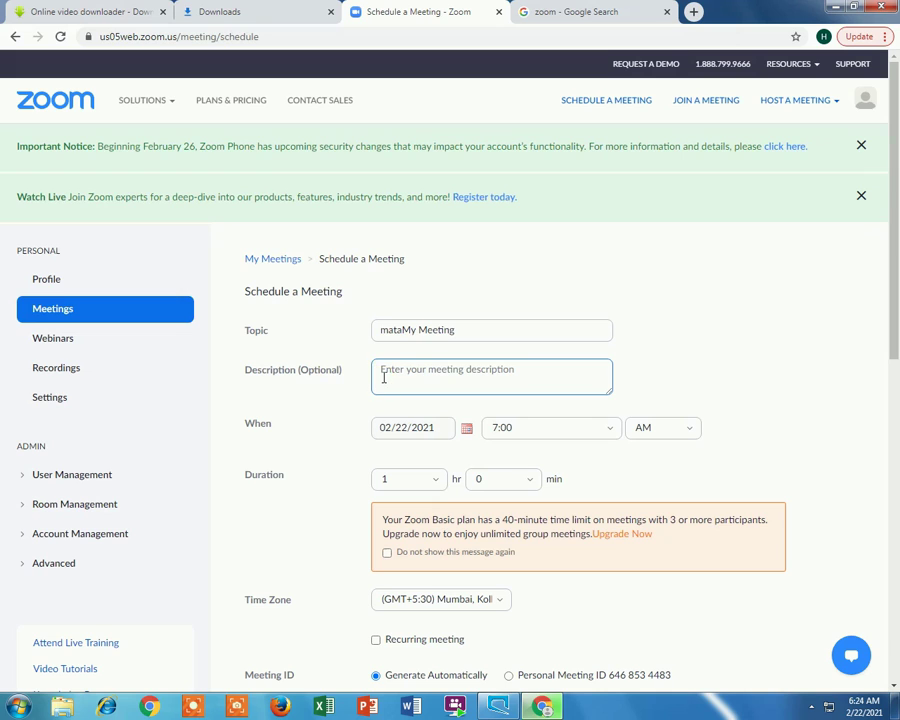
type("to do somthing")
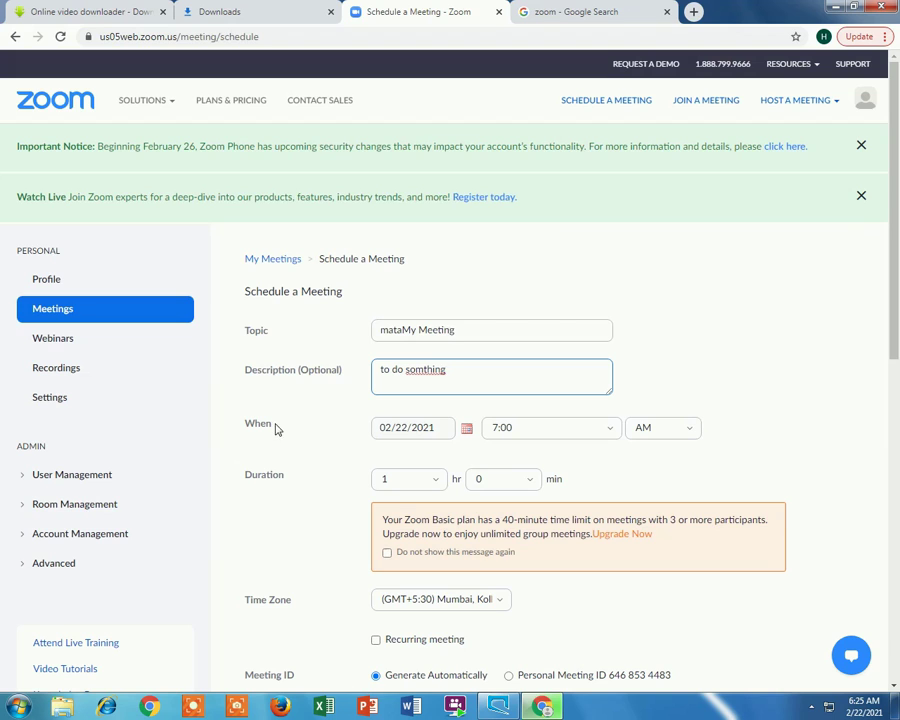
- Set the meeting date to 02/23/2021 and the start time to 8:00 AM
left_click(466, 432)
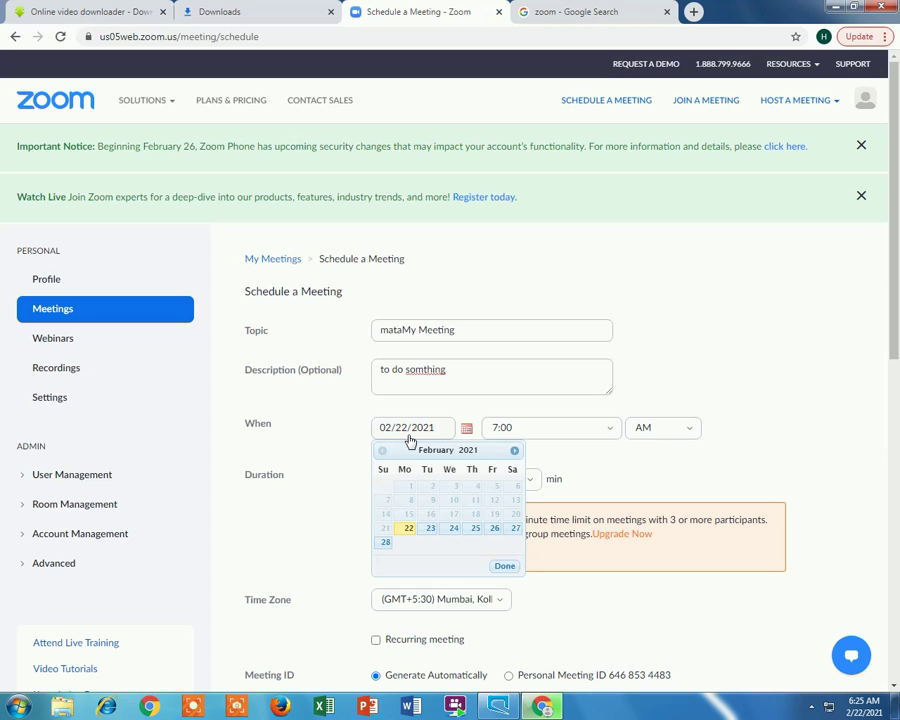
left_click(430, 528)
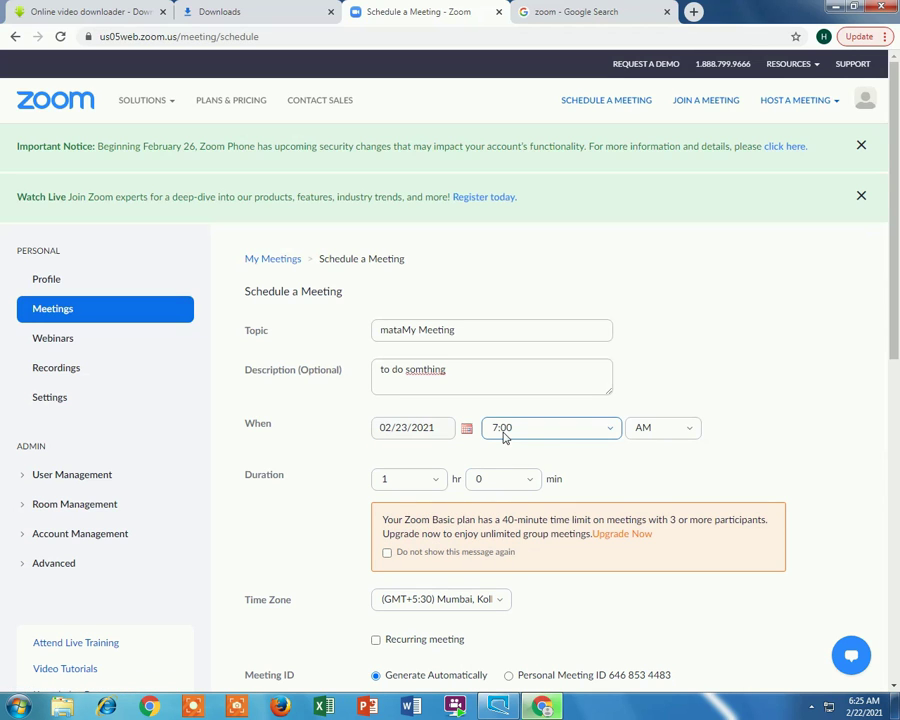
left_click(613, 433)
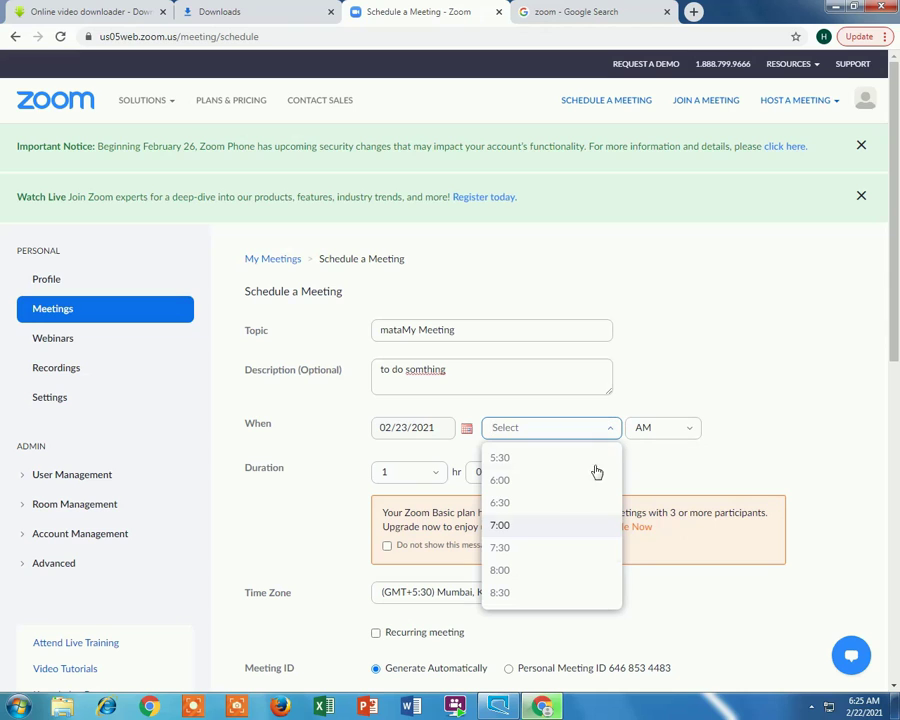
left_click(503, 571)
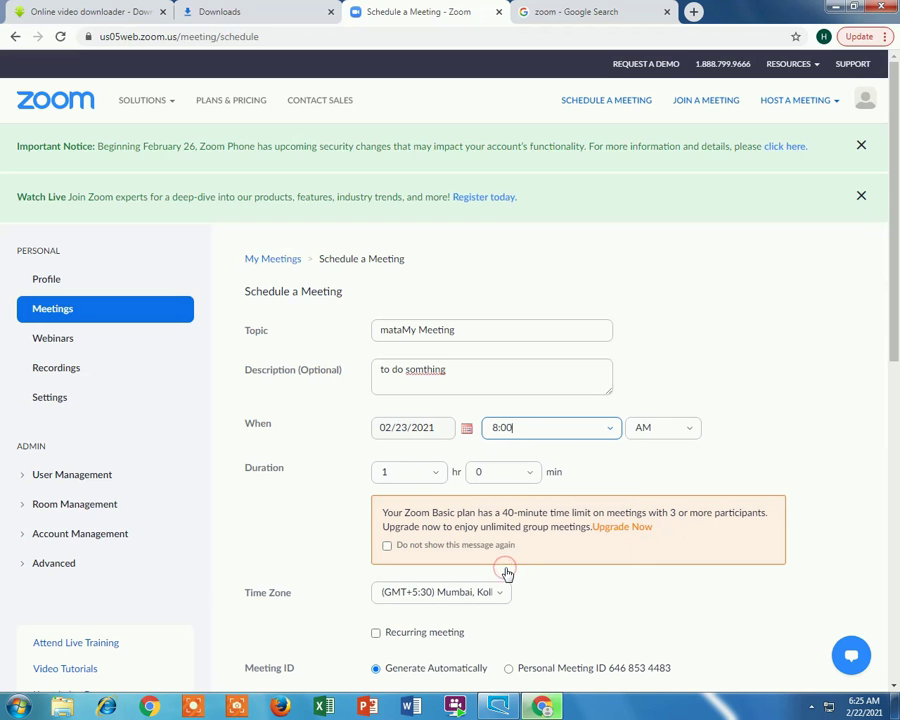
left_click(689, 433)
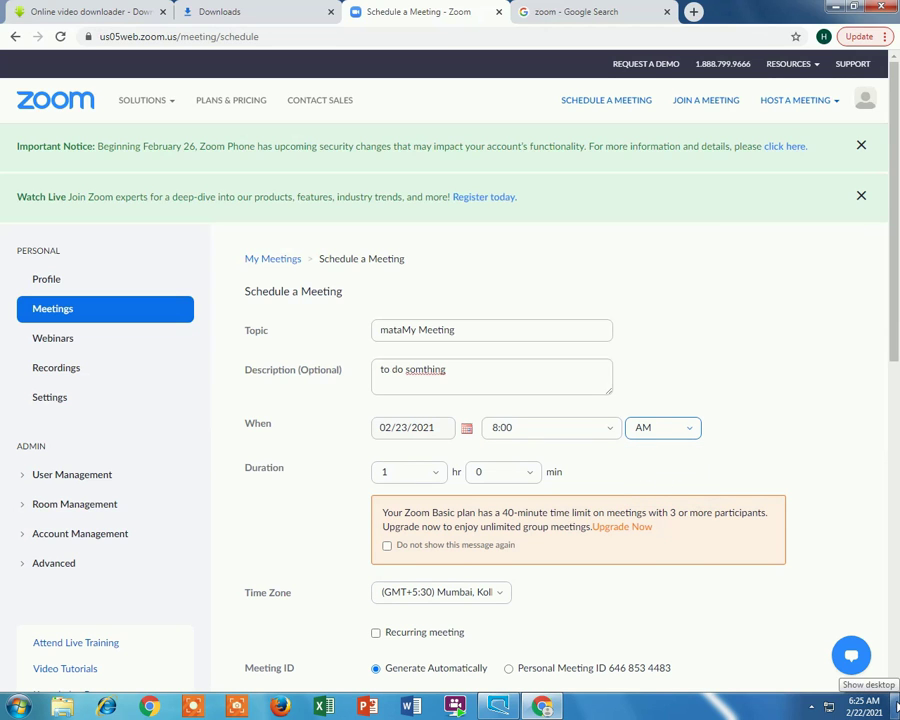
- Set the duration's minutes to 30 and choose the time zone (GMT+5:30) Mumbai, Kolkata, New Delhi
left_click(894, 686)
scroll(894, 686, "down", 3)
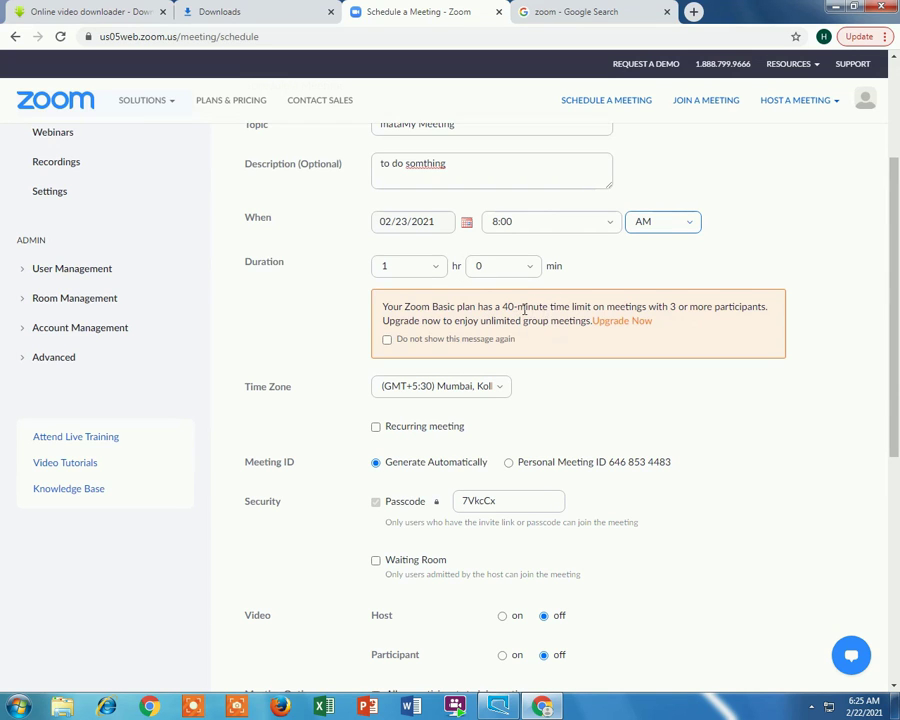
left_click(534, 267)
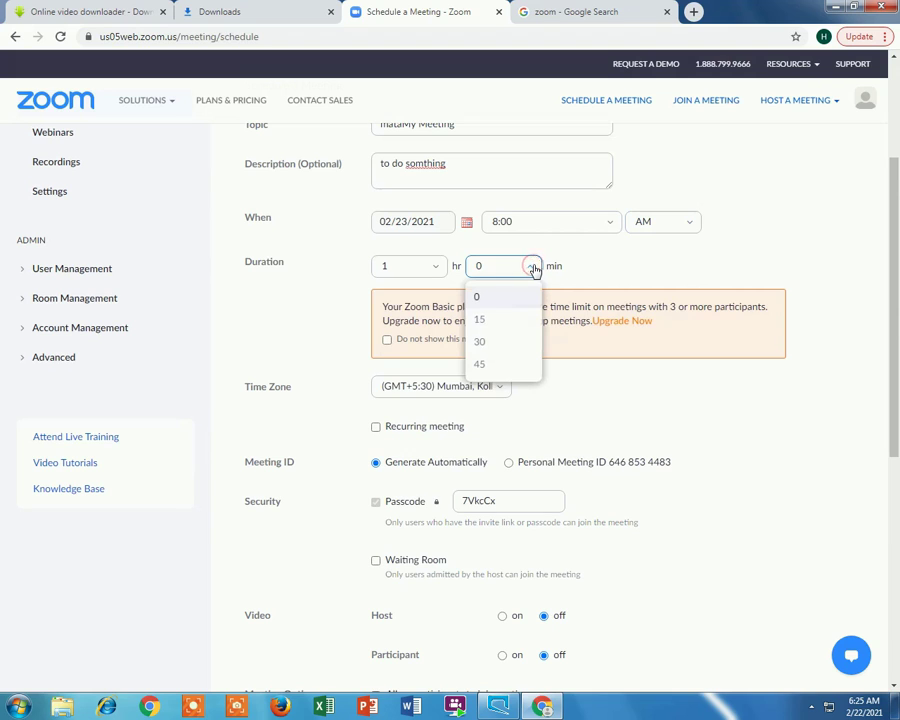
left_click(481, 343)
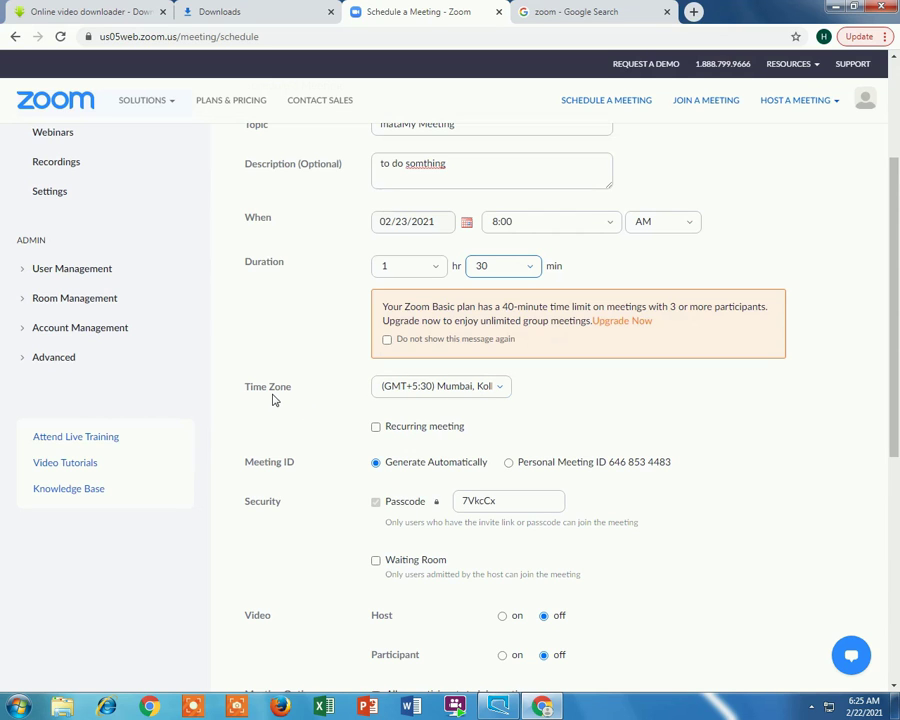
left_click(500, 390)
left_click(500, 390)
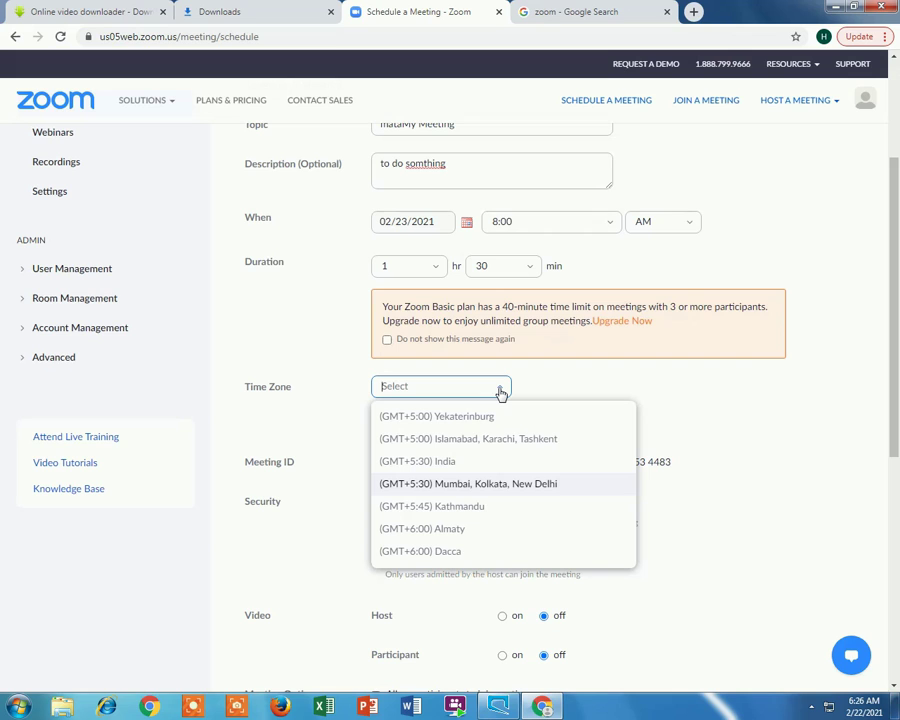
left_click(486, 485)
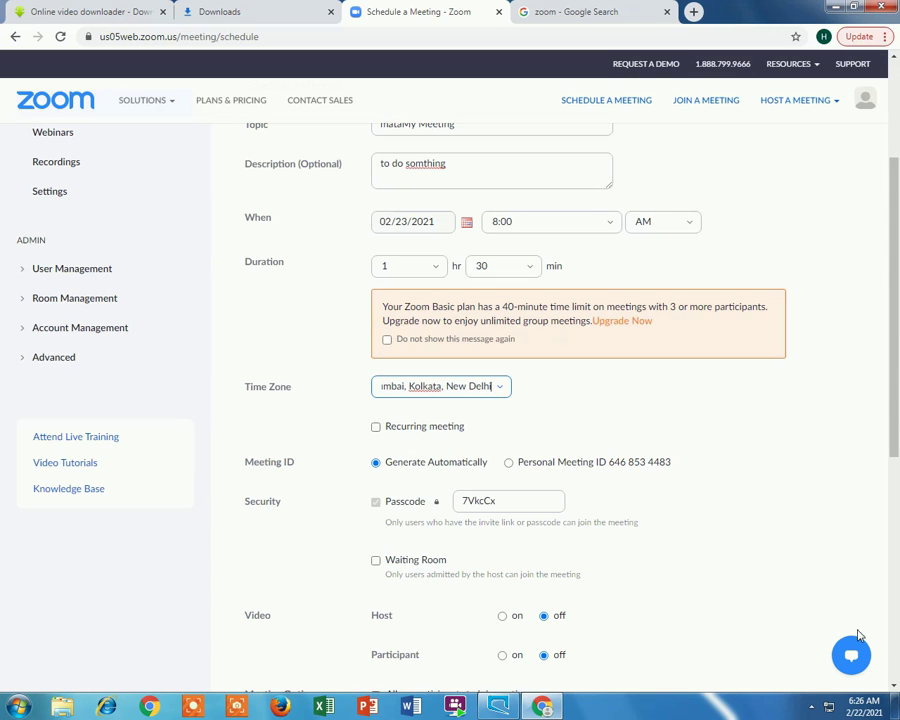
- Enable the recurring meeting option to view its recurrence settings and disable it again
scroll(628, 480, "down", 3)
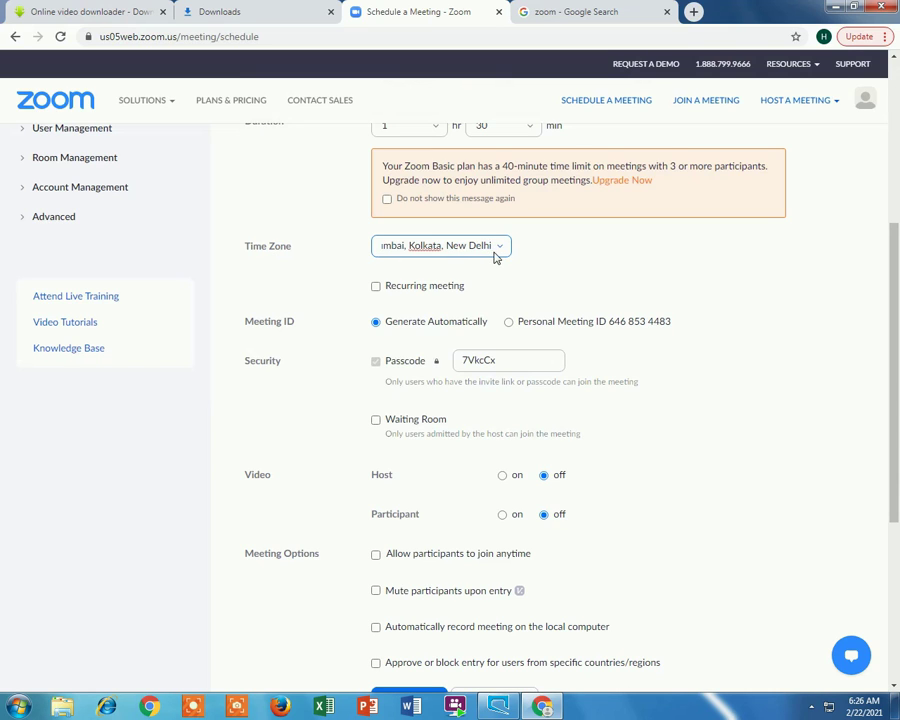
left_click(375, 286)
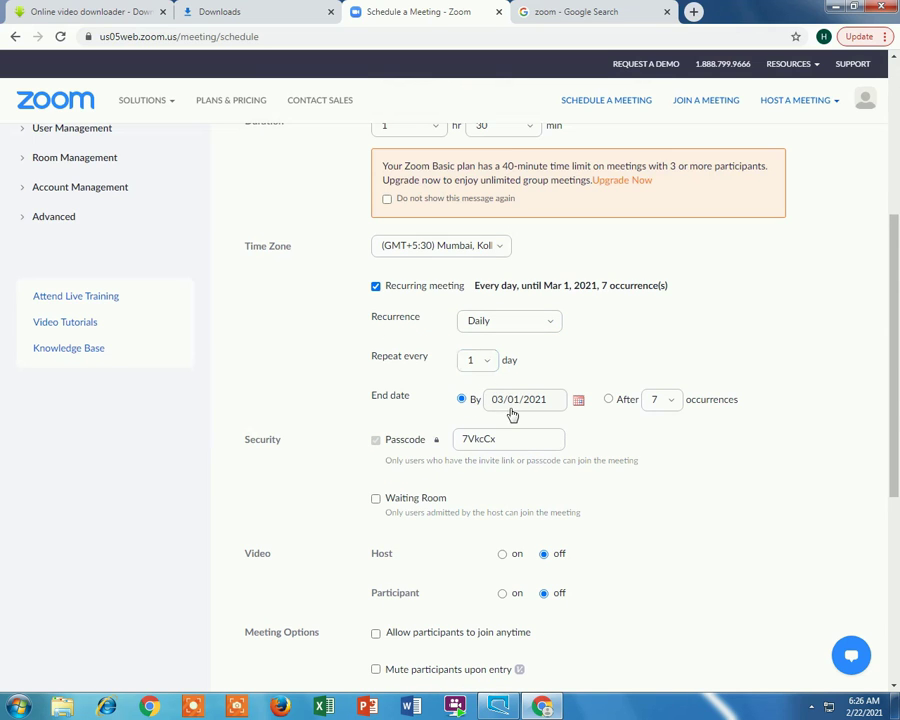
left_click(375, 287)
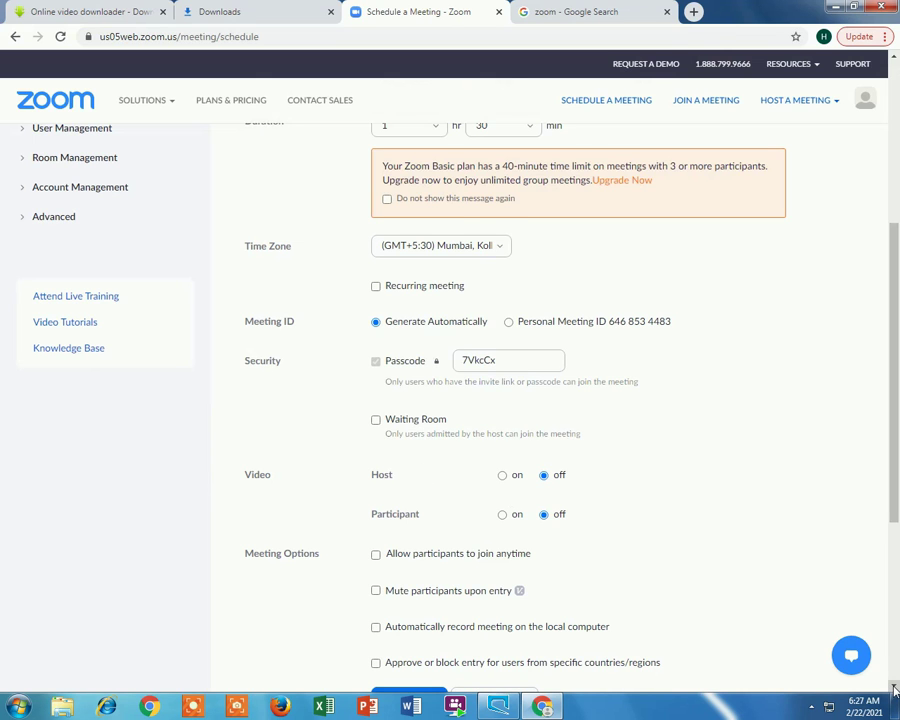
- Open the settings for approving or blocking users from specific countries/regions and cancel them
scroll(434, 436, "down", 3)
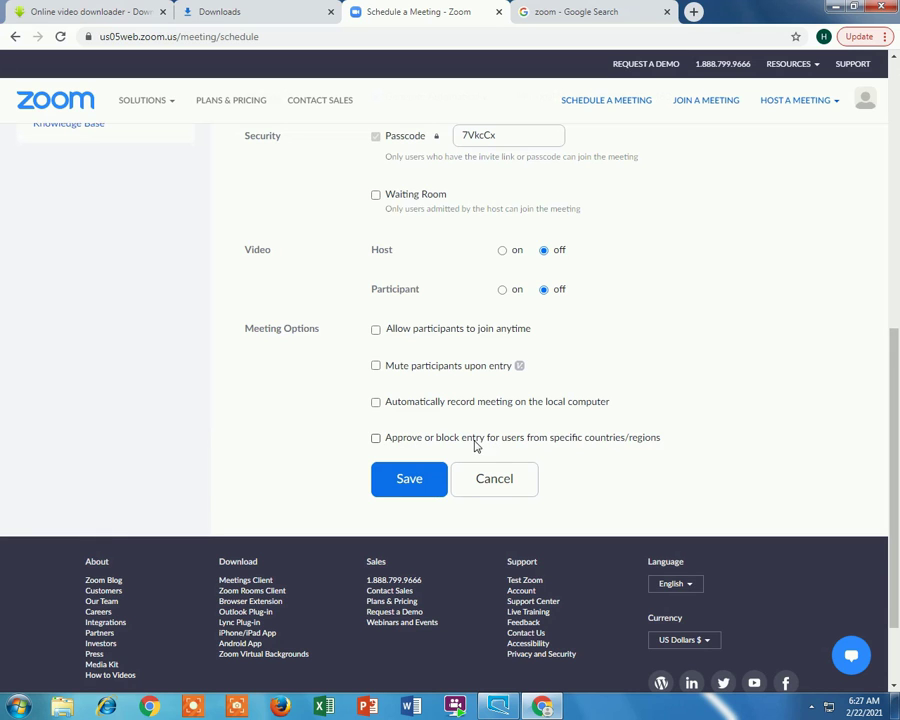
left_click(376, 439)
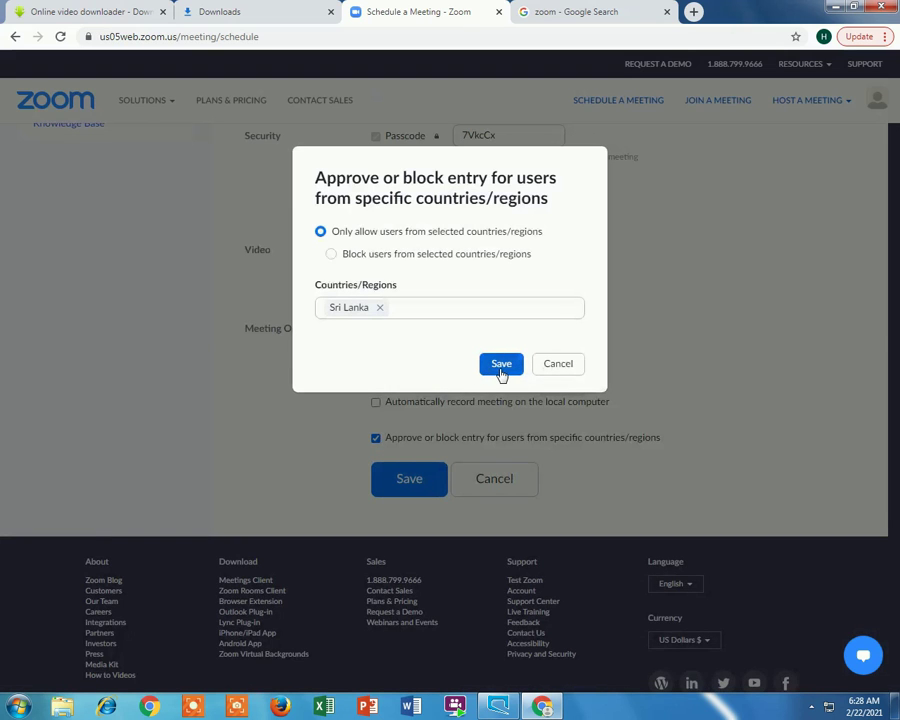
left_click(556, 366)
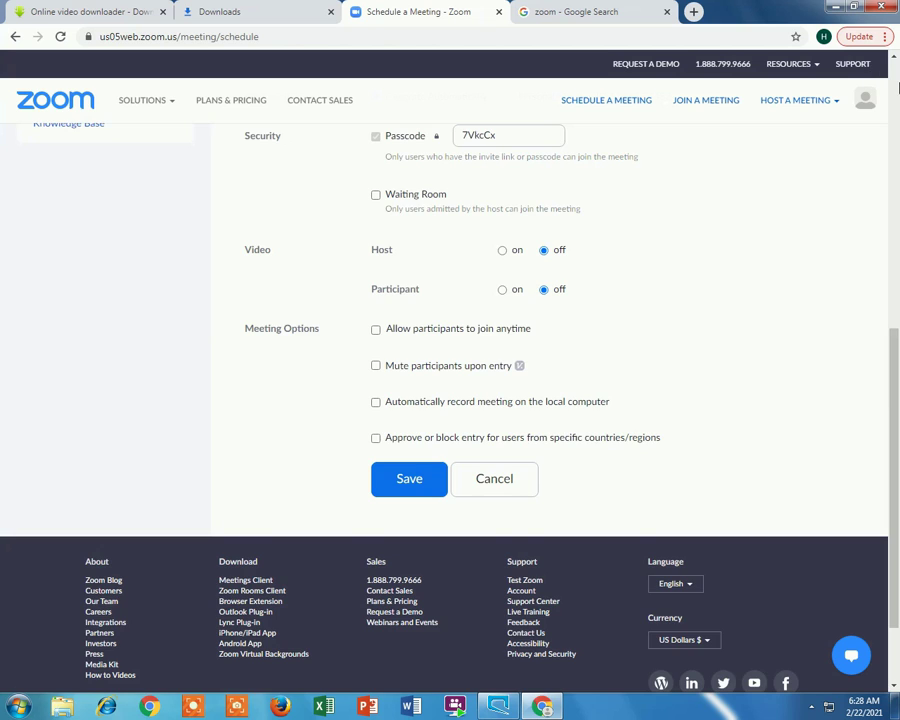
- Save the scheduled meeting after checking the form and review its meeting information page
scroll(612, 296, "up", 10)
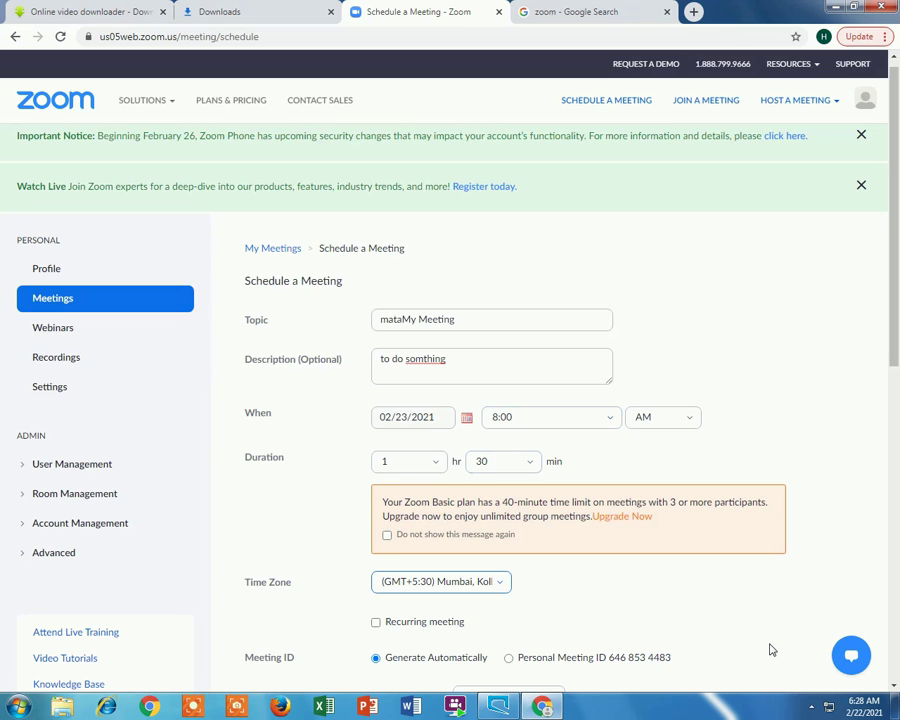
scroll(893, 688, "down", 3)
scroll(893, 688, "down", 3)
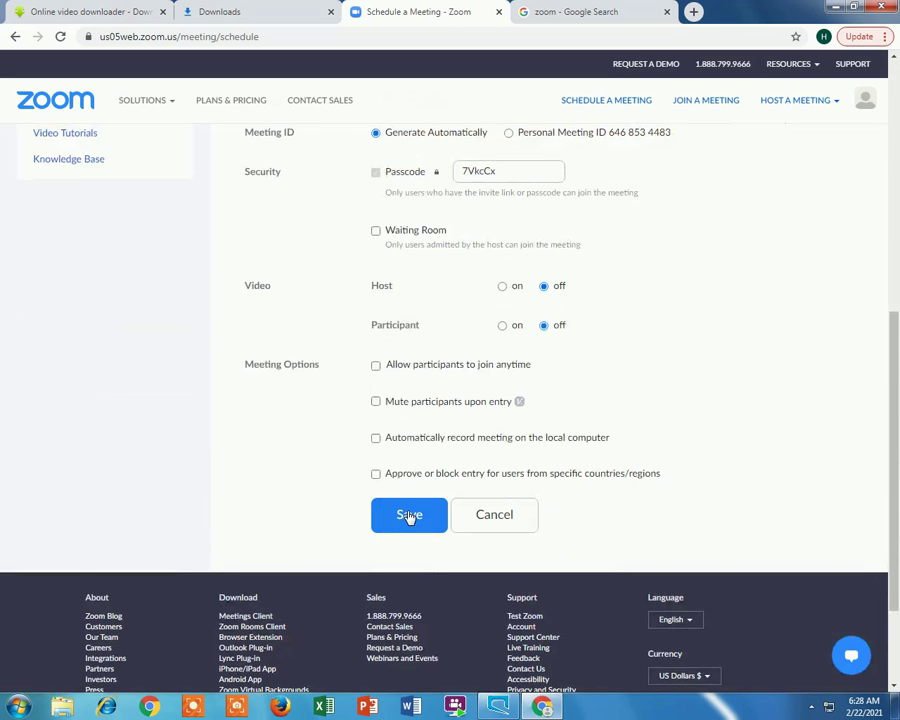
left_click(408, 515)
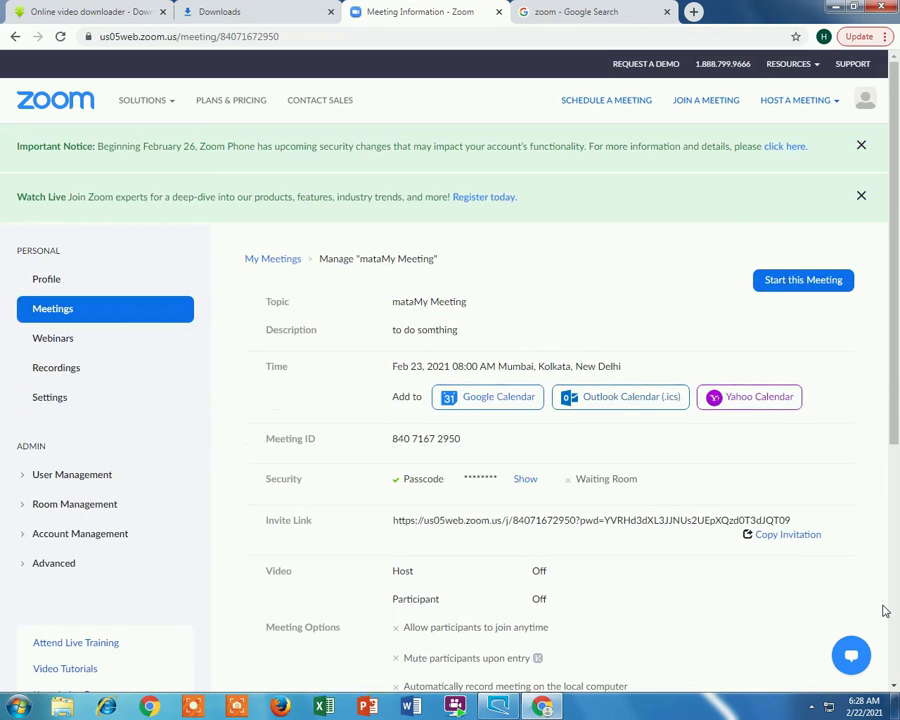
left_click(895, 687)
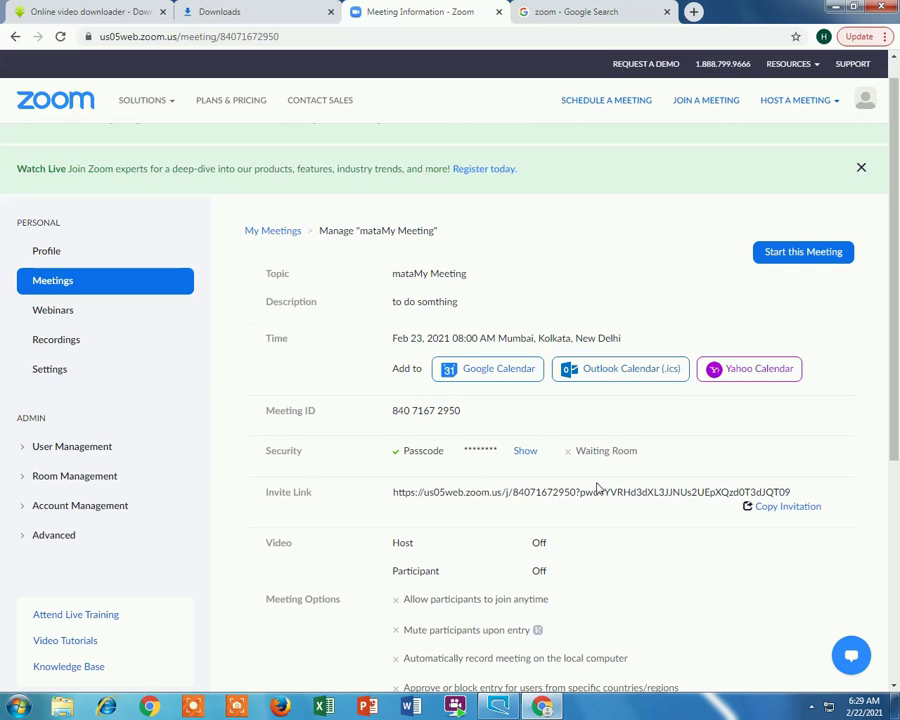
left_click(894, 689)
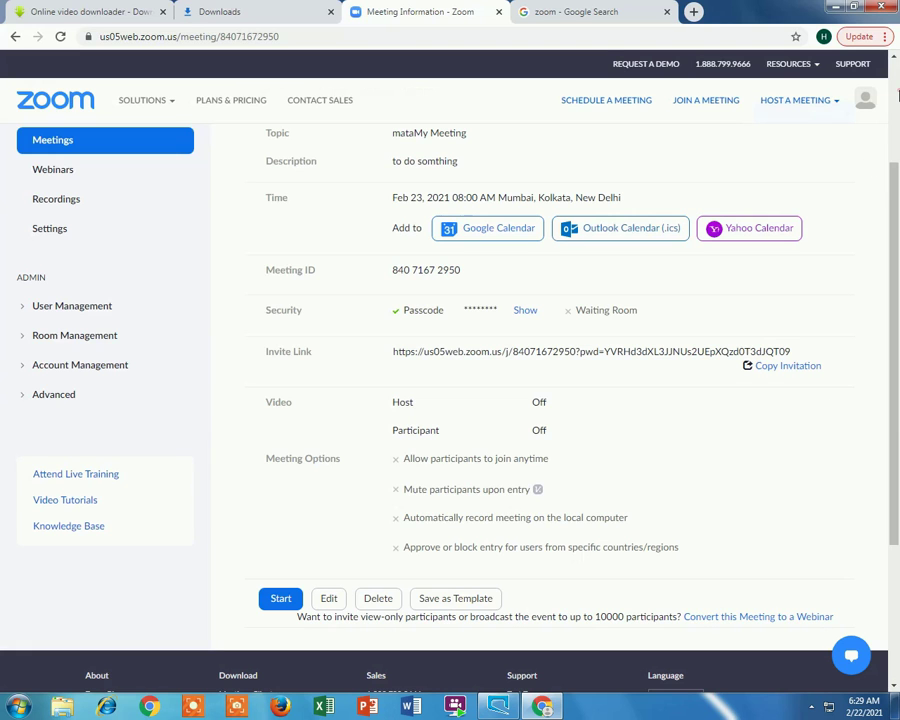
left_click(897, 95)
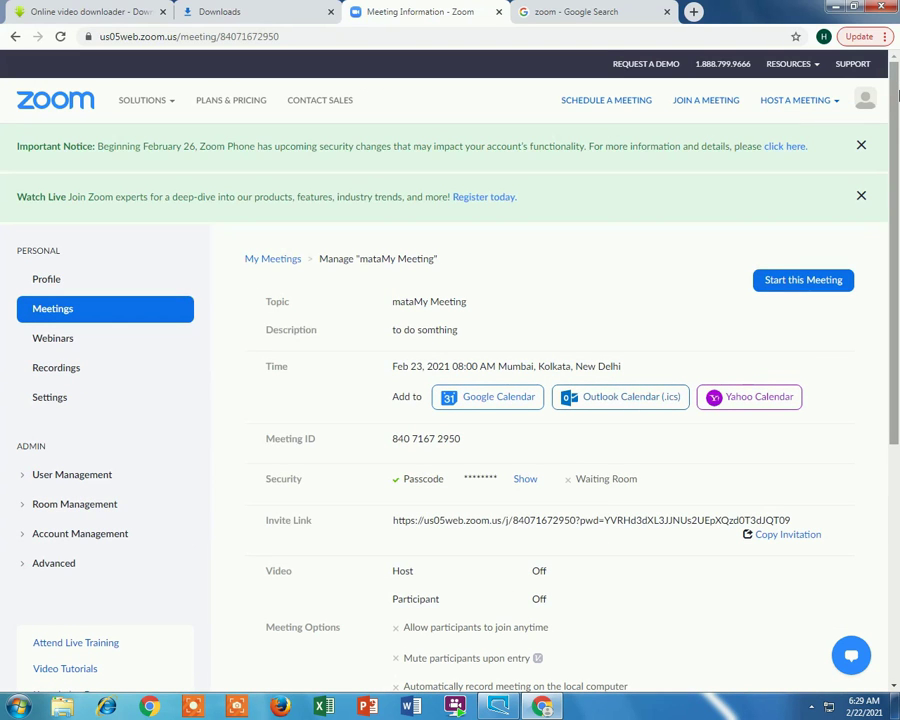